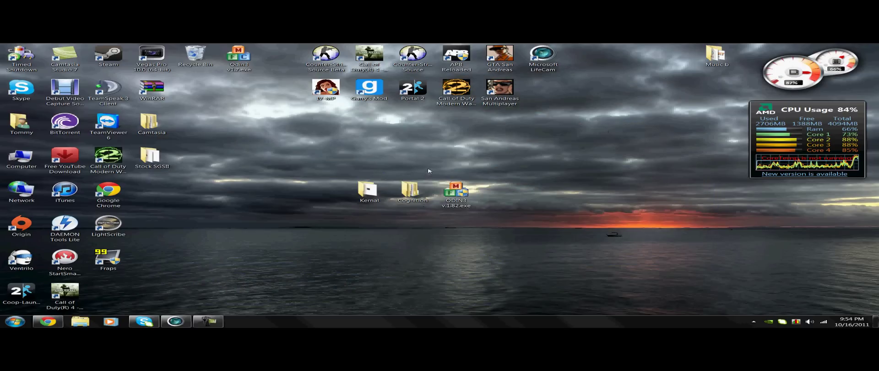
Confirm Cognition holds Cognition_X2-Beta-4.zip and Kernal holds DD_10072011.tar, then clear the windows away
left_click_drag(426, 176, 384, 188)
left_click(405, 226)
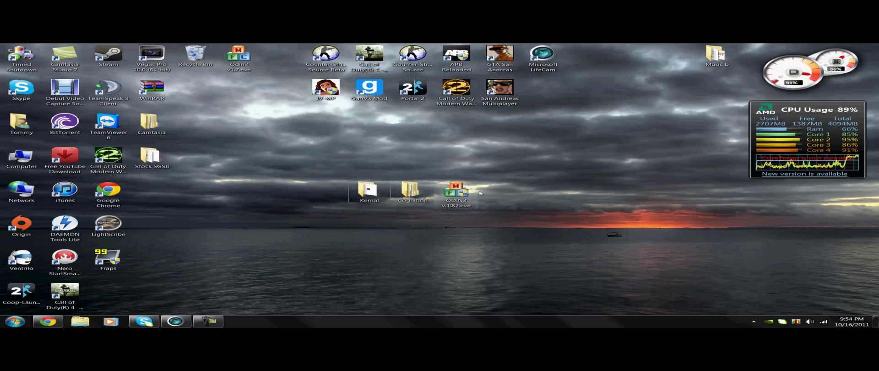
double_click(412, 194)
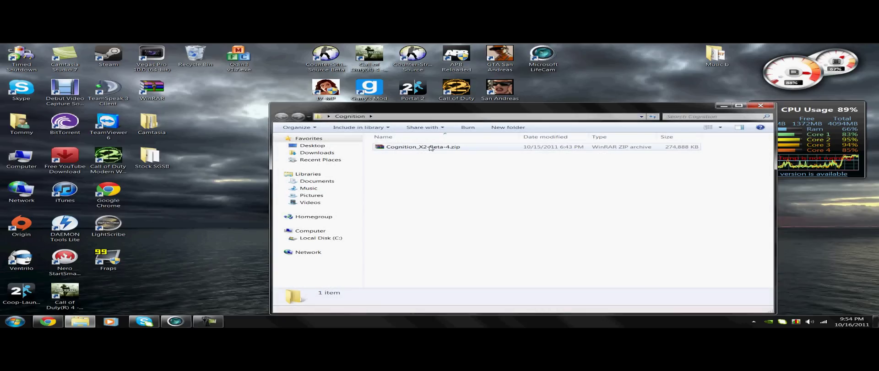
left_click(724, 106)
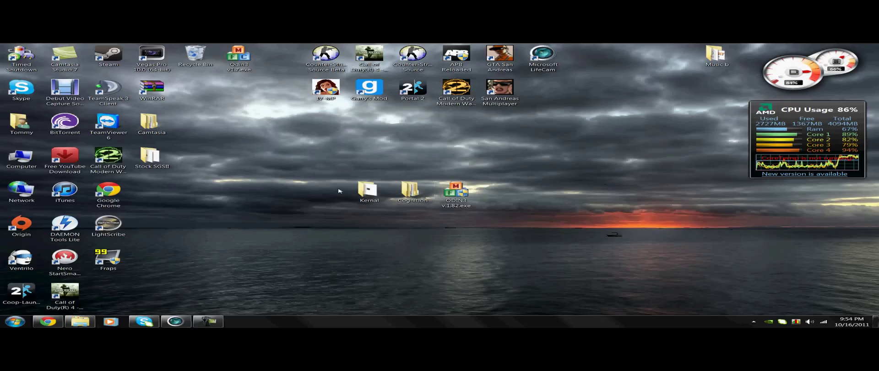
double_click(359, 191)
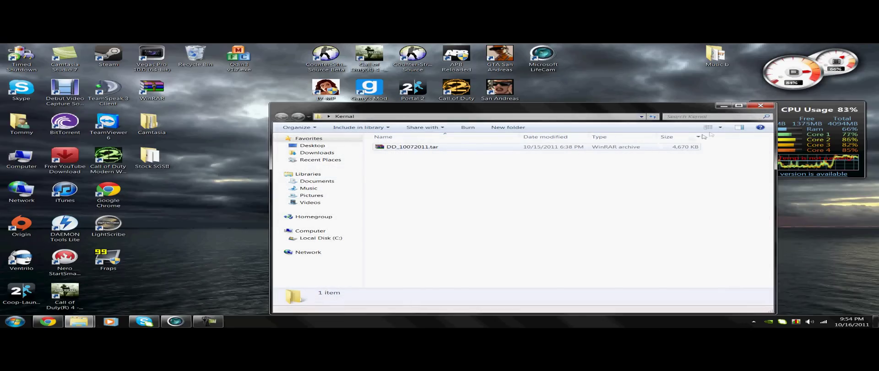
left_click(761, 105)
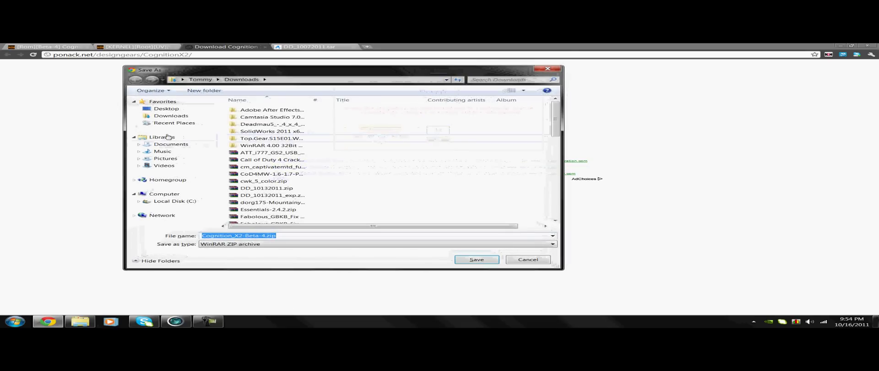
Show Cognition_X2-Beta-4.zip already exists in Desktop > Cognition and cancel its download
left_click(167, 109)
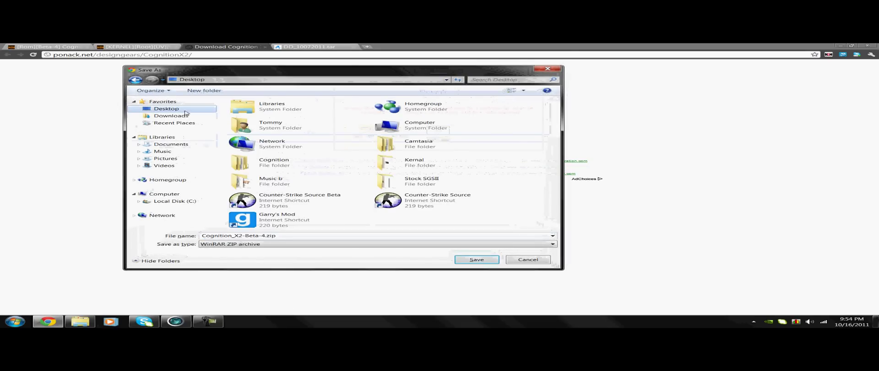
double_click(310, 170)
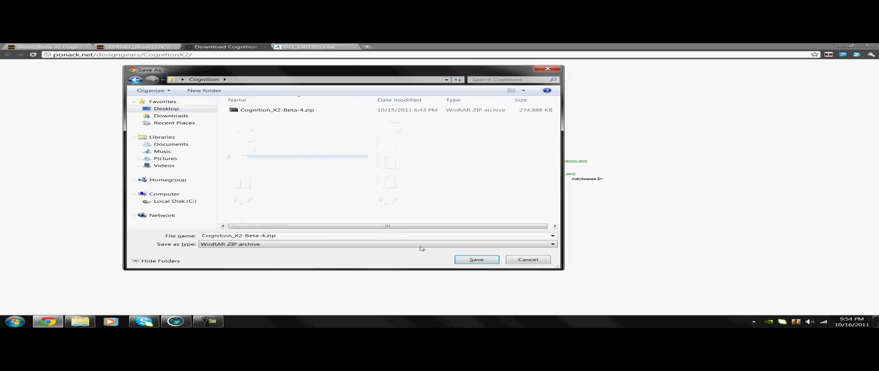
left_click(528, 260)
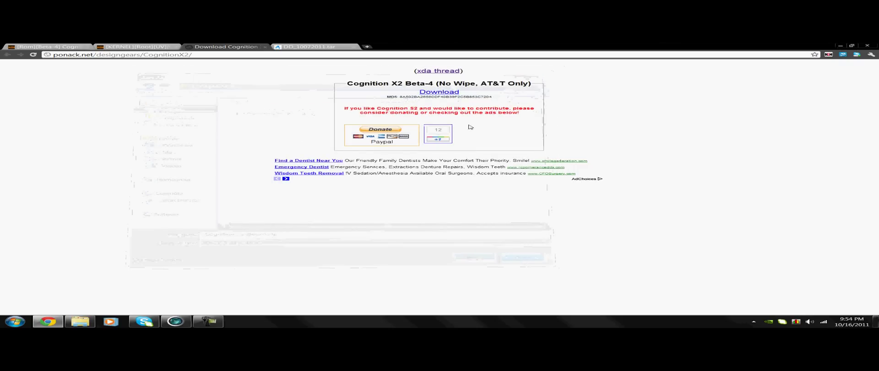
Show DD_10072011.tar from MediaFire already exists in Desktop > Kernal, cancel it, and hide Chrome
left_click(310, 46)
left_click(477, 139)
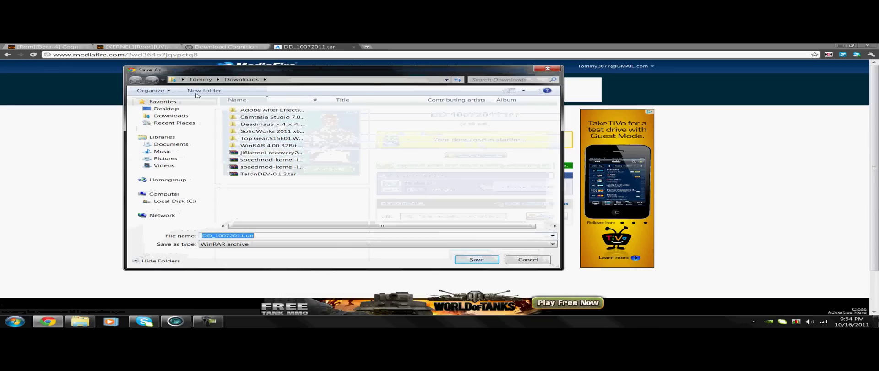
left_click(166, 108)
double_click(381, 161)
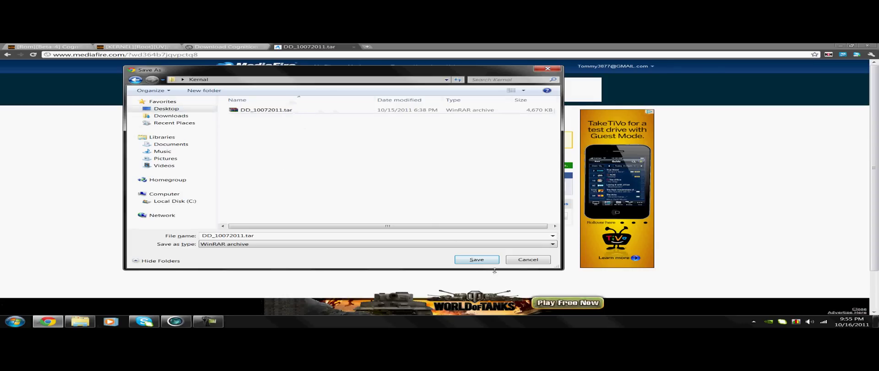
left_click(529, 263)
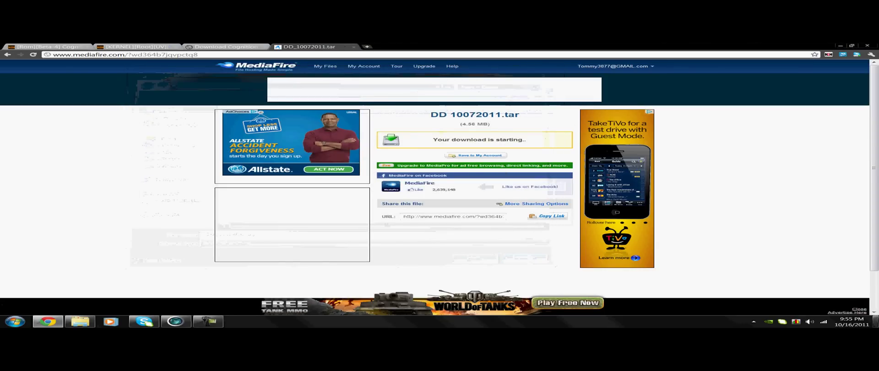
key("super+d")
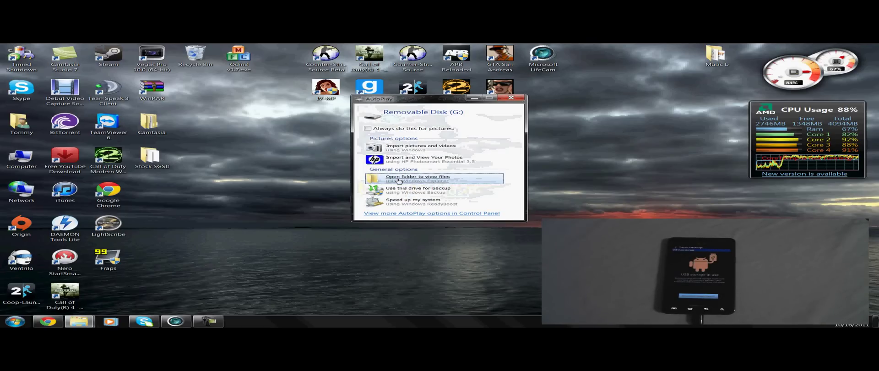
Open Removable Disk (G:) in a folder window and move it aside to uncover the desktop folders
left_click(399, 180)
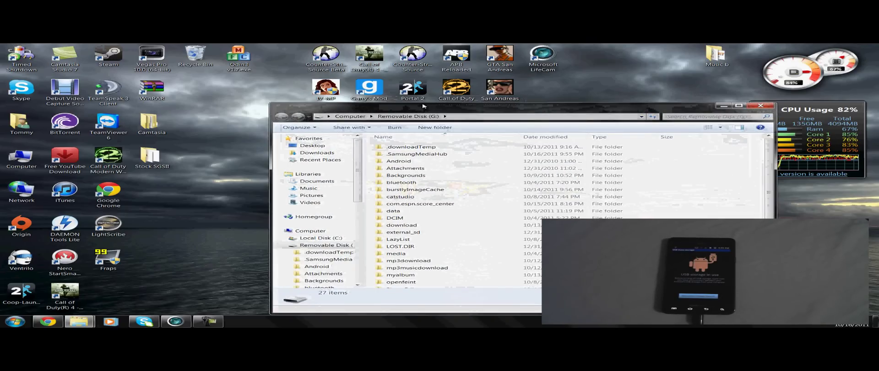
left_click_drag(423, 107, 96, 84)
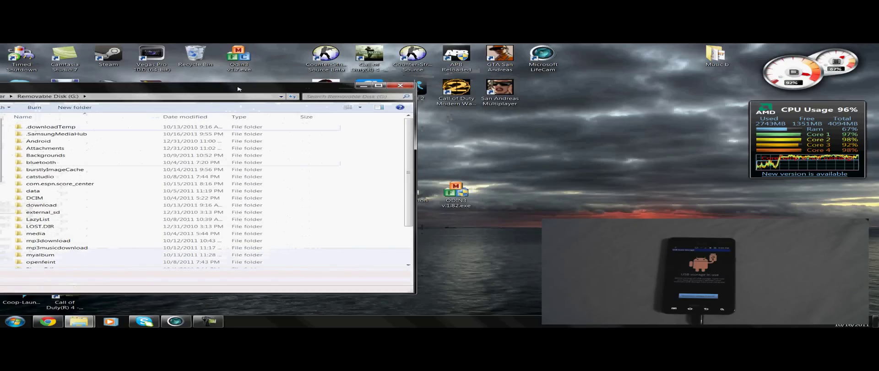
left_click_drag(275, 84, 347, 47)
scroll(376, 176, "down", 2)
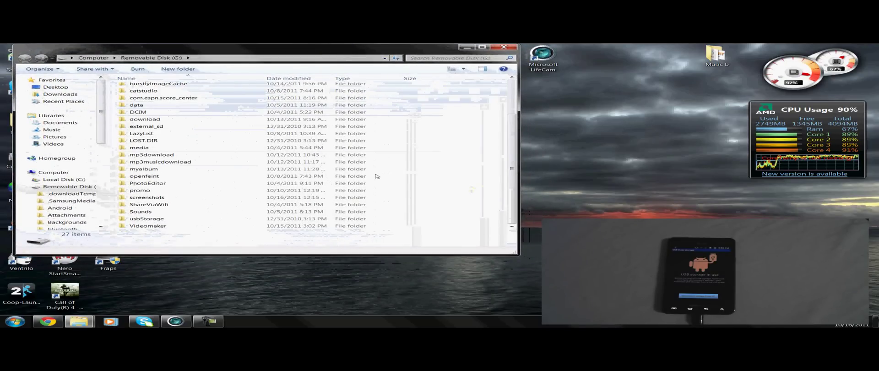
left_click_drag(458, 48, 286, 89)
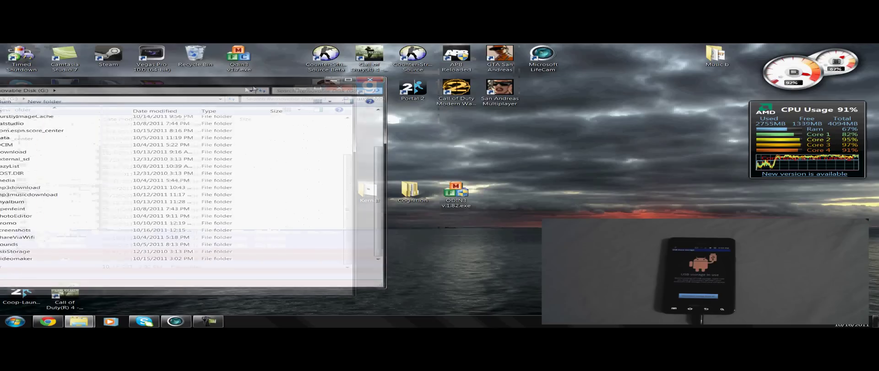
Snap Cognition and G: side by side and copy Cognition_X2-Beta-4.zip (268 MB) onto G:
double_click(671, 191)
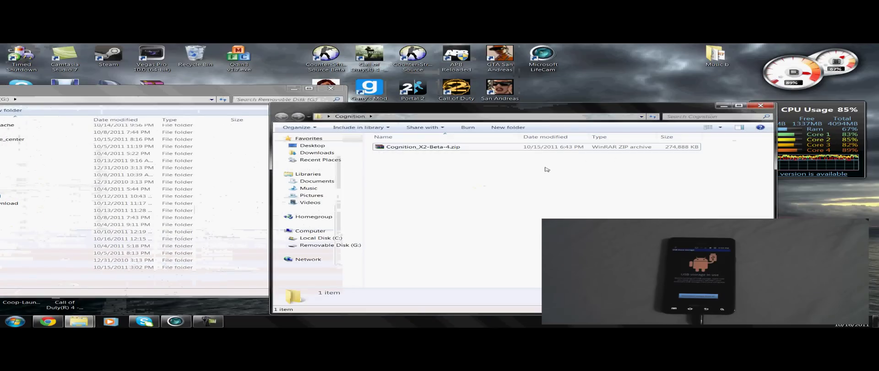
left_click_drag(515, 113, 877, 113)
left_click_drag(184, 90, 1, 90)
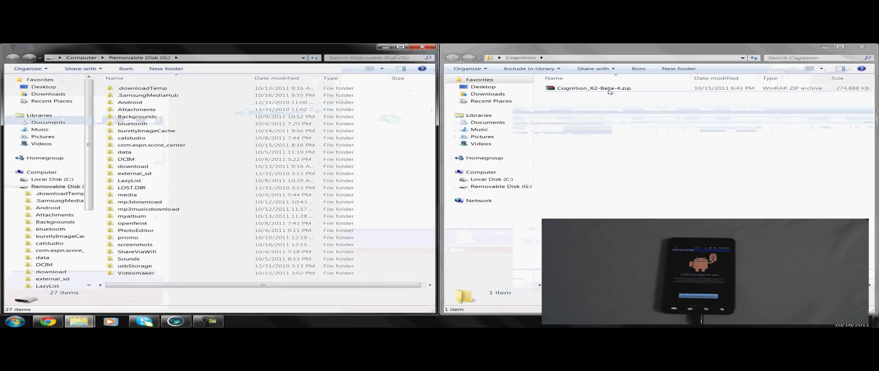
left_click_drag(560, 90, 182, 280)
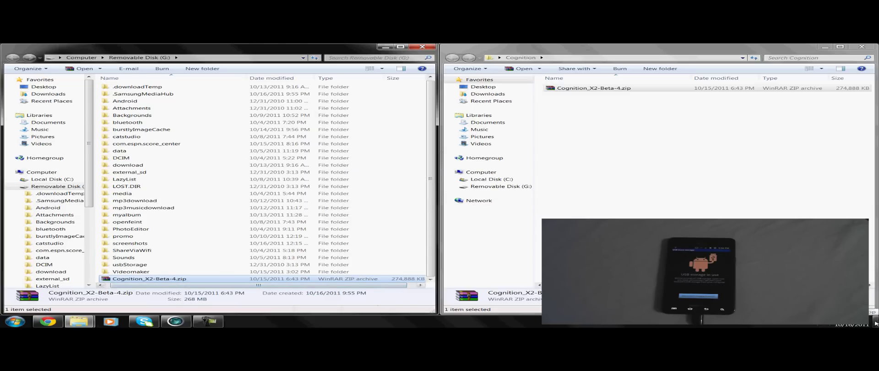
left_click(430, 47)
Close the Cognition window and run ODIN3 v1.82.exe with admin approval so it detects COM3
left_click(861, 46)
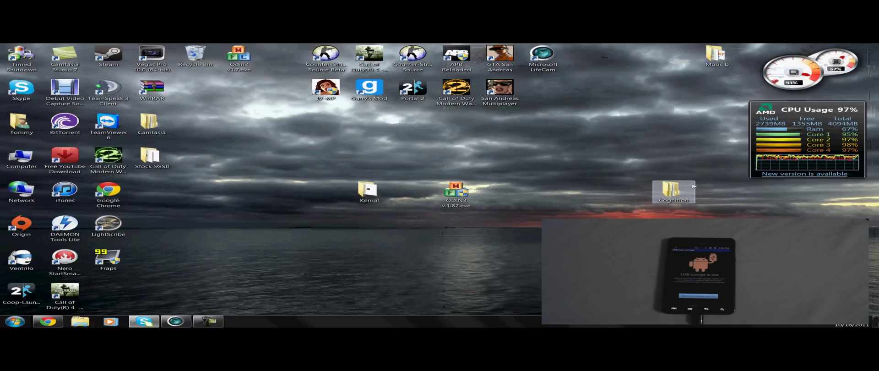
left_click_drag(692, 185, 432, 186)
left_click(468, 191)
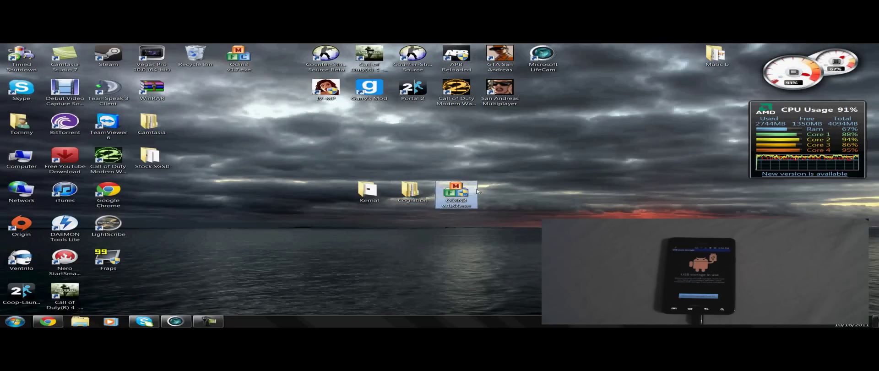
double_click(452, 188)
left_click(493, 196)
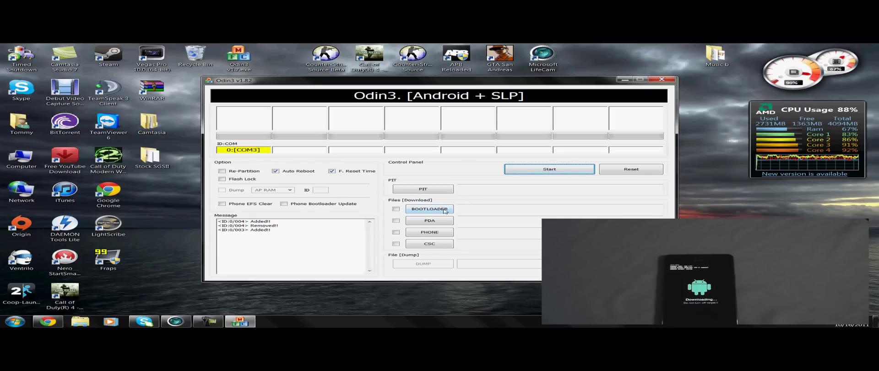
left_click(433, 221)
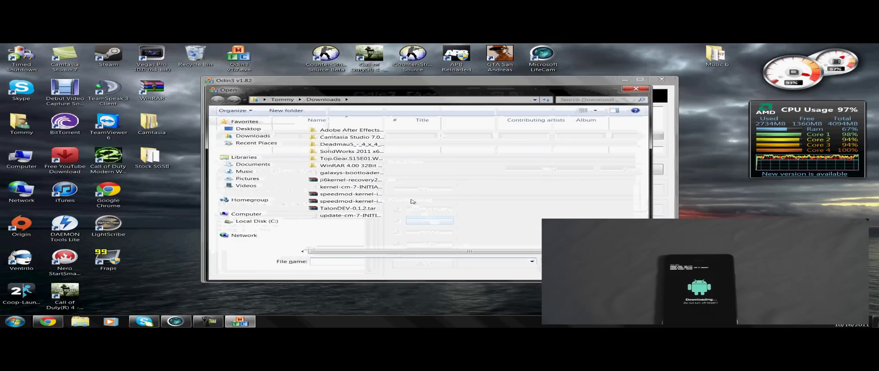
Load DD_10072011.tar from Desktop > Kernal as the PDA file and start flashing
left_click(249, 128)
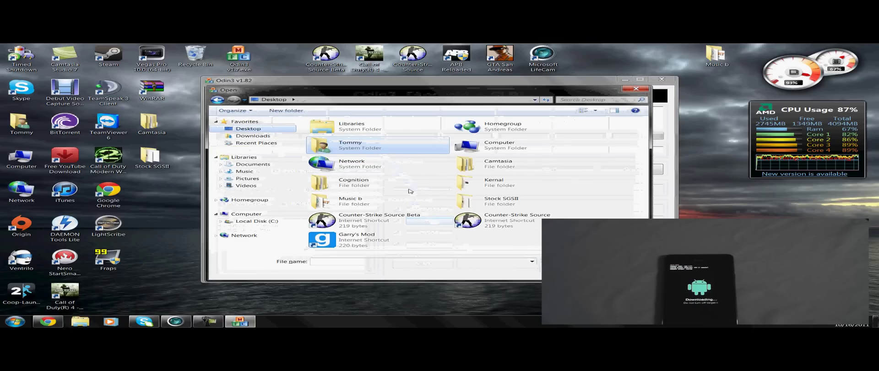
double_click(485, 183)
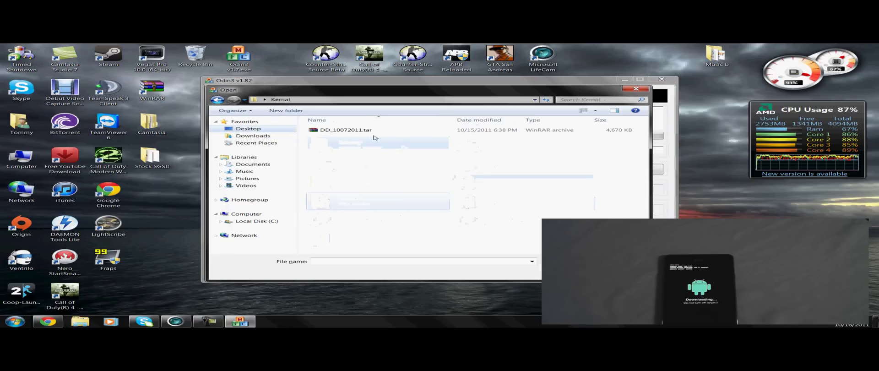
left_click(367, 131)
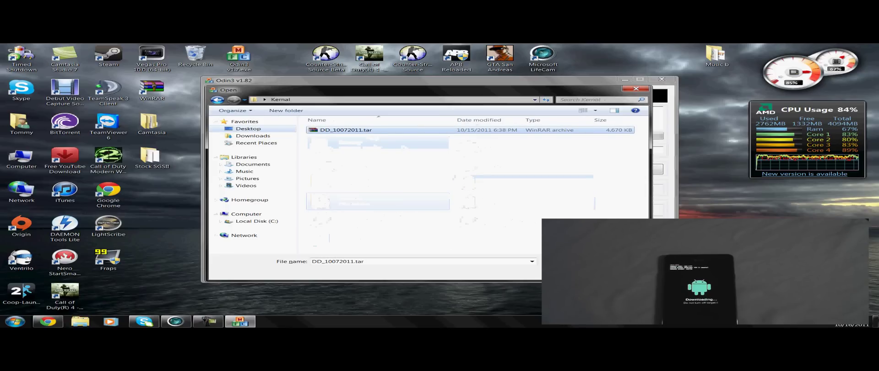
key("Return")
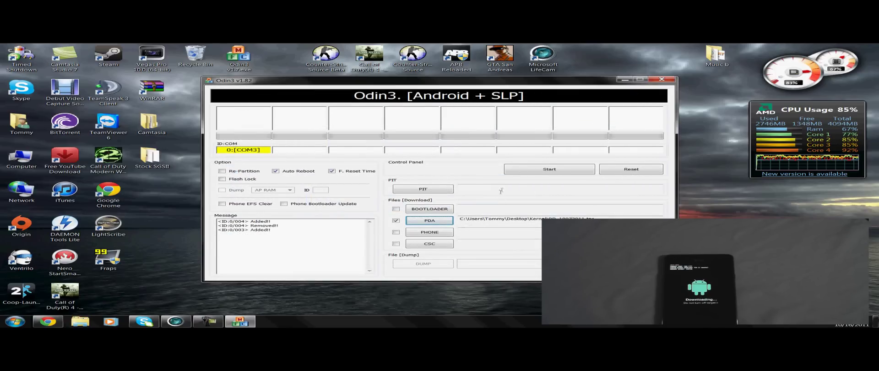
left_click(543, 169)
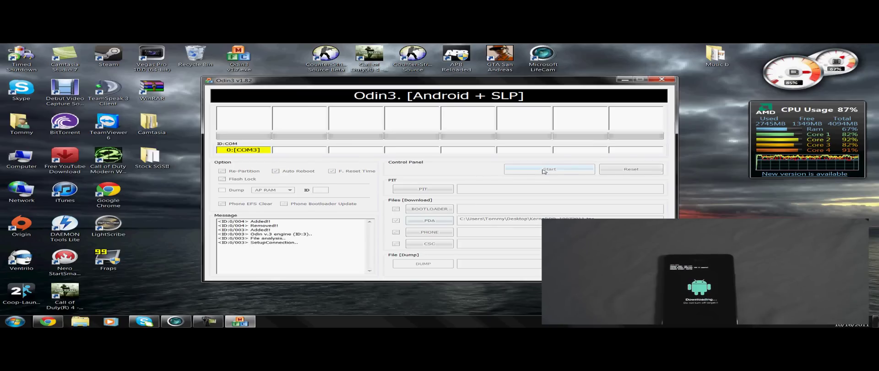